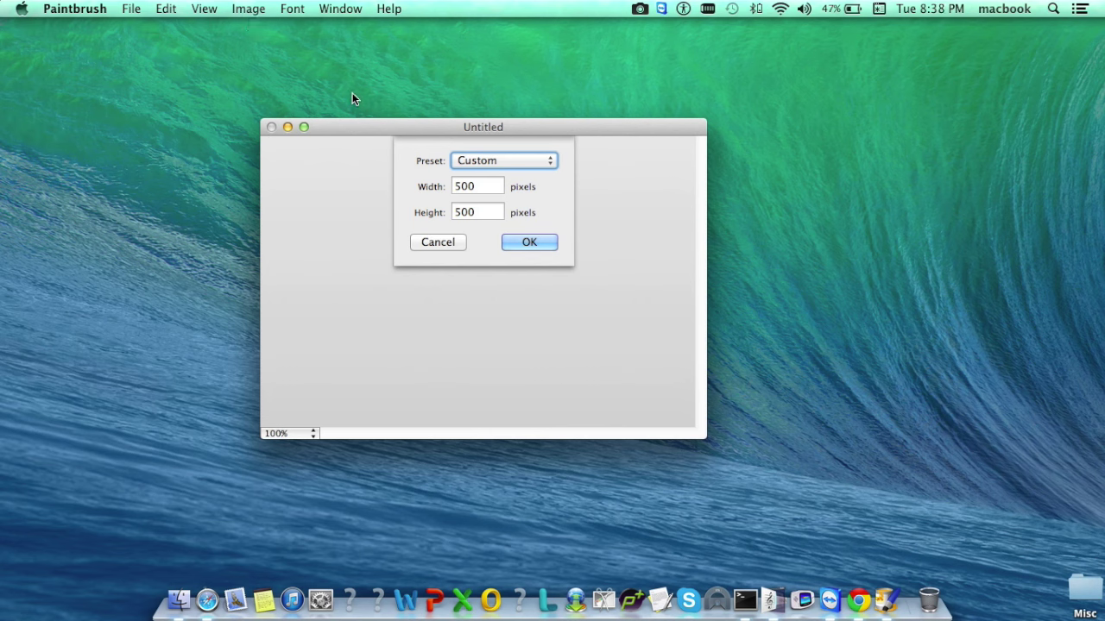
- Try the 800 × 600 canvas preset, then switch the Preset back to Custom
click(474, 160)
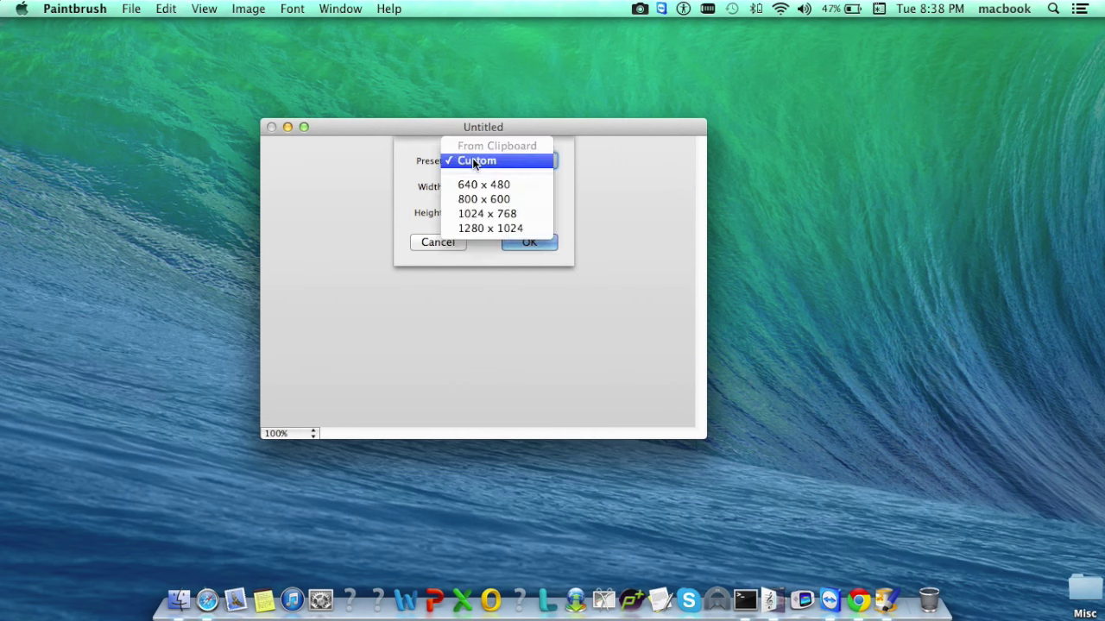
click(483, 201)
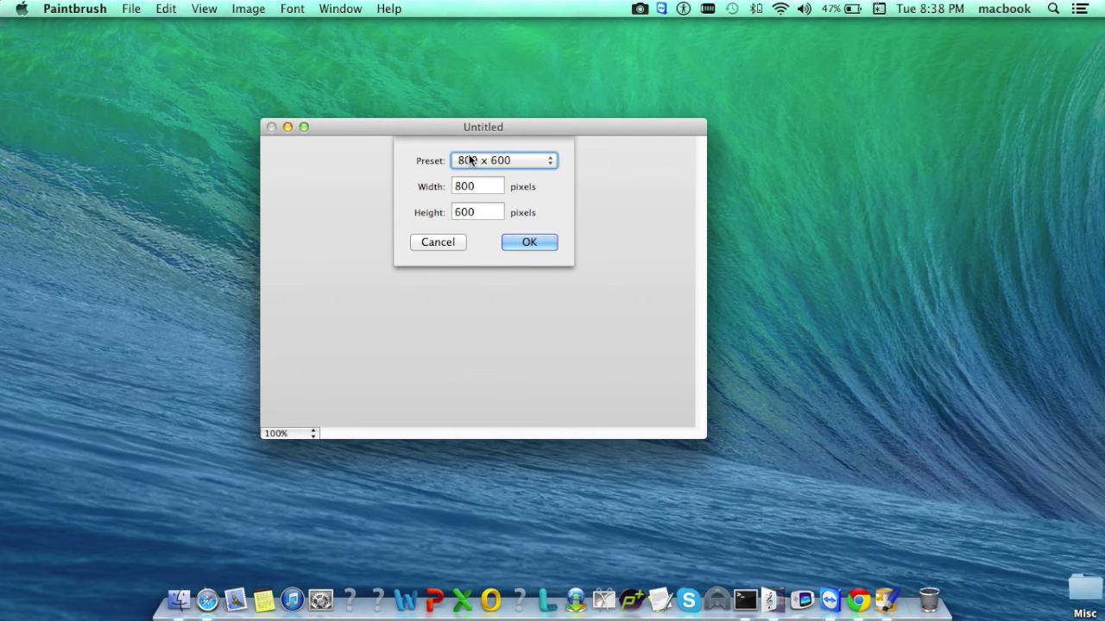
click(470, 160)
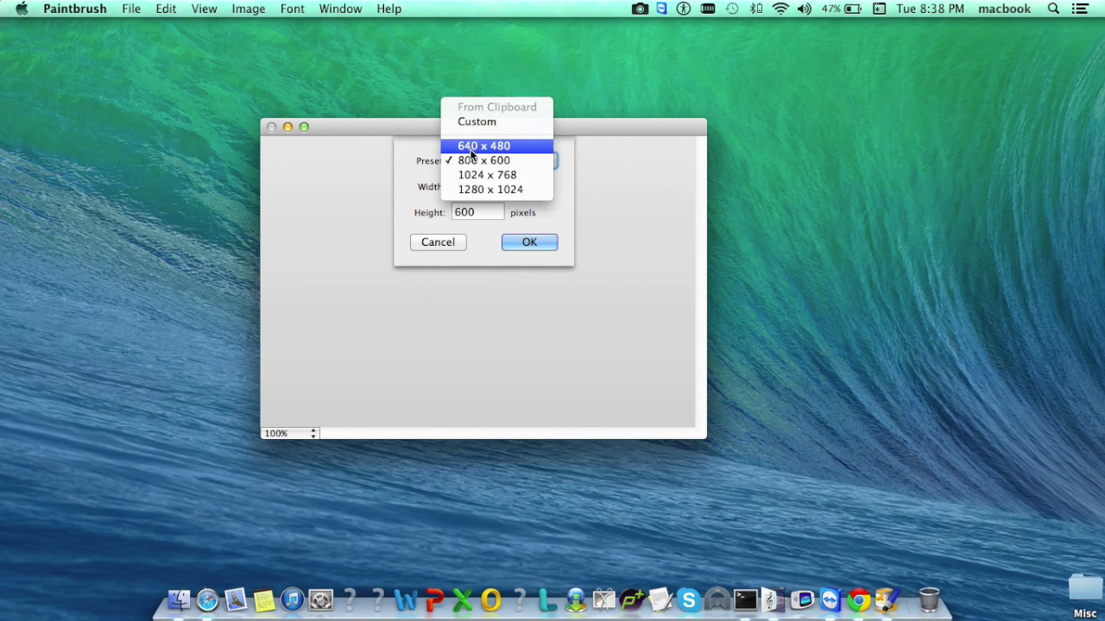
click(476, 121)
- Set width and height to 500 pixels and create the blank canvas
click(466, 187)
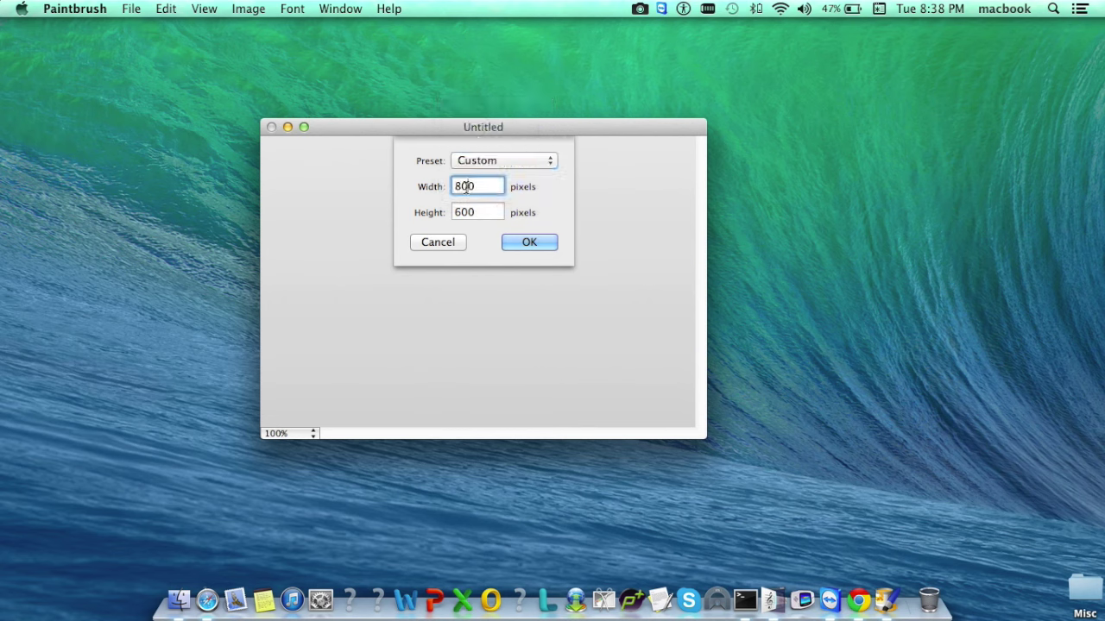
double_click(466, 186)
text(500)
double_click(487, 211)
text(500)
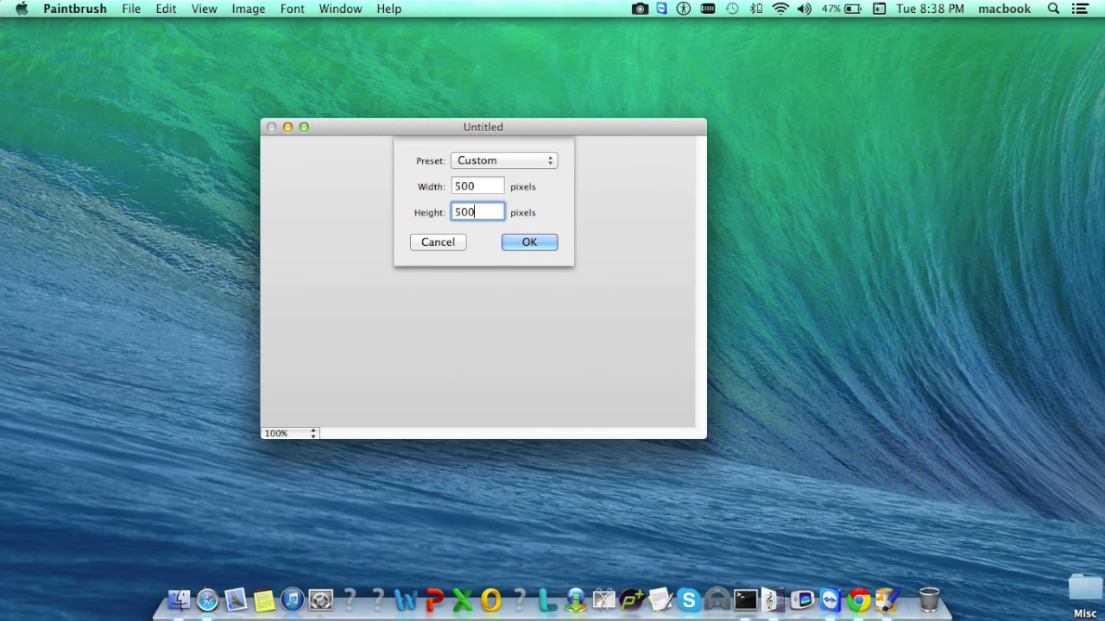
click(529, 241)
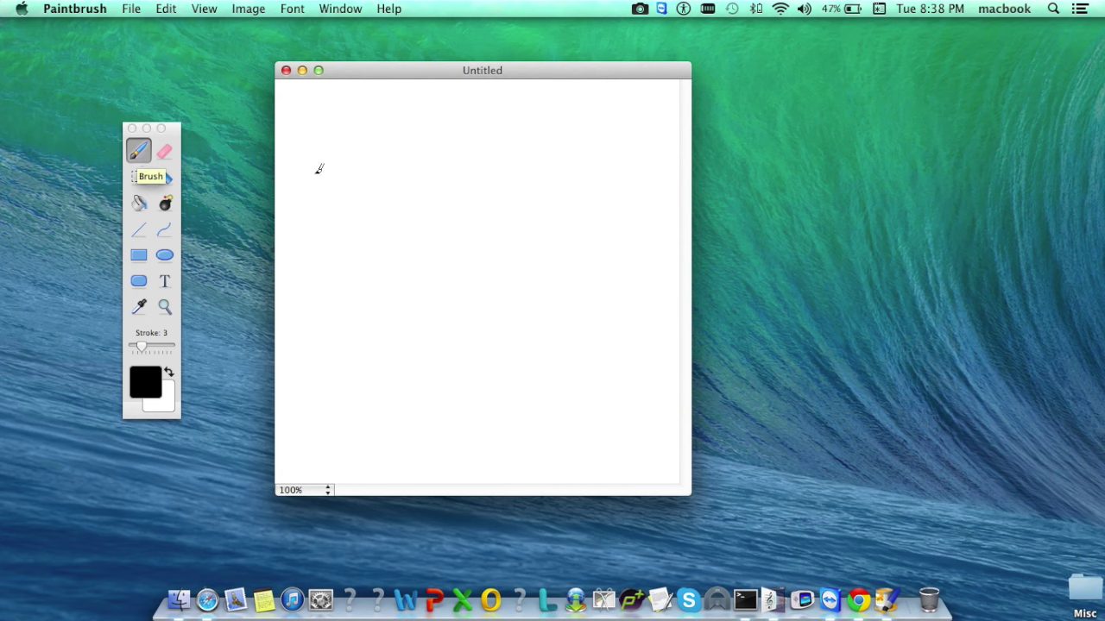
- Paint a black freehand stroke near the top and spray a speckled squiggle across the middle
mouse_move(349, 171)
mouse_down()
mouse_move(446, 172)
mouse_move(460, 189)
mouse_up()
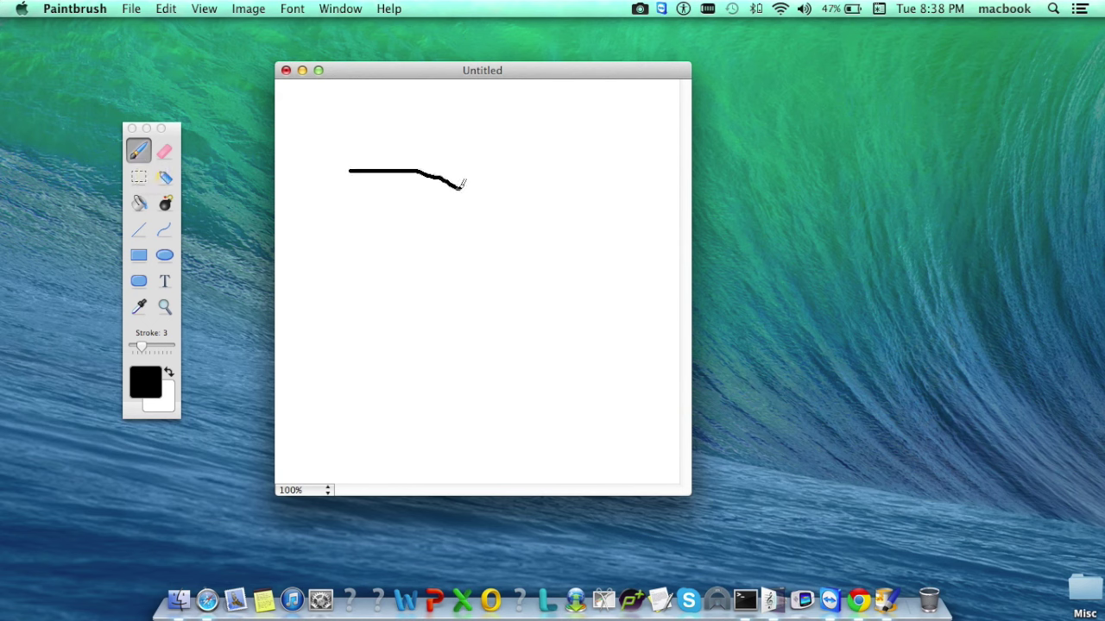
click(165, 180)
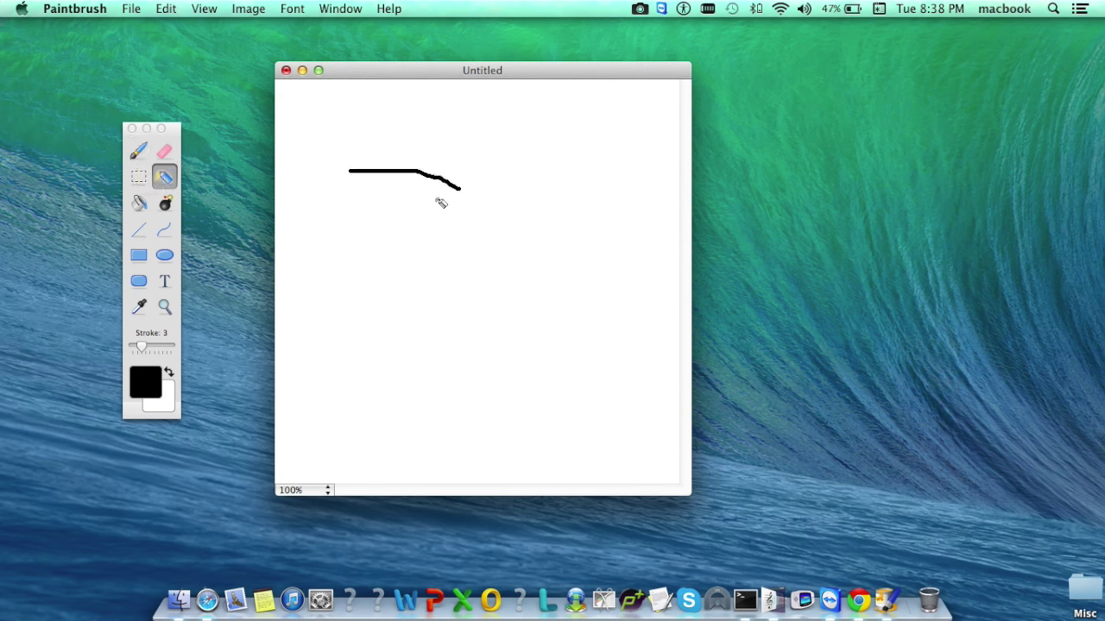
mouse_move(504, 163)
mouse_down()
mouse_move(529, 183)
mouse_move(455, 250)
mouse_move(467, 262)
mouse_move(568, 231)
mouse_move(415, 280)
mouse_up()
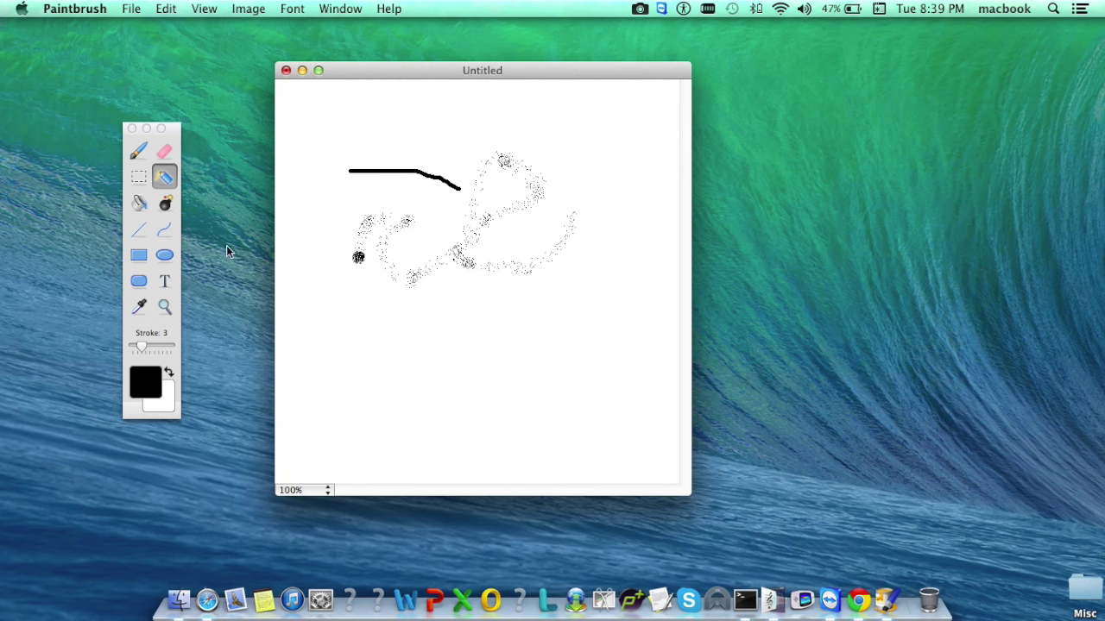
- Draw two straight black lines below the spray squiggle
click(139, 229)
drag(319, 300, 416, 319)
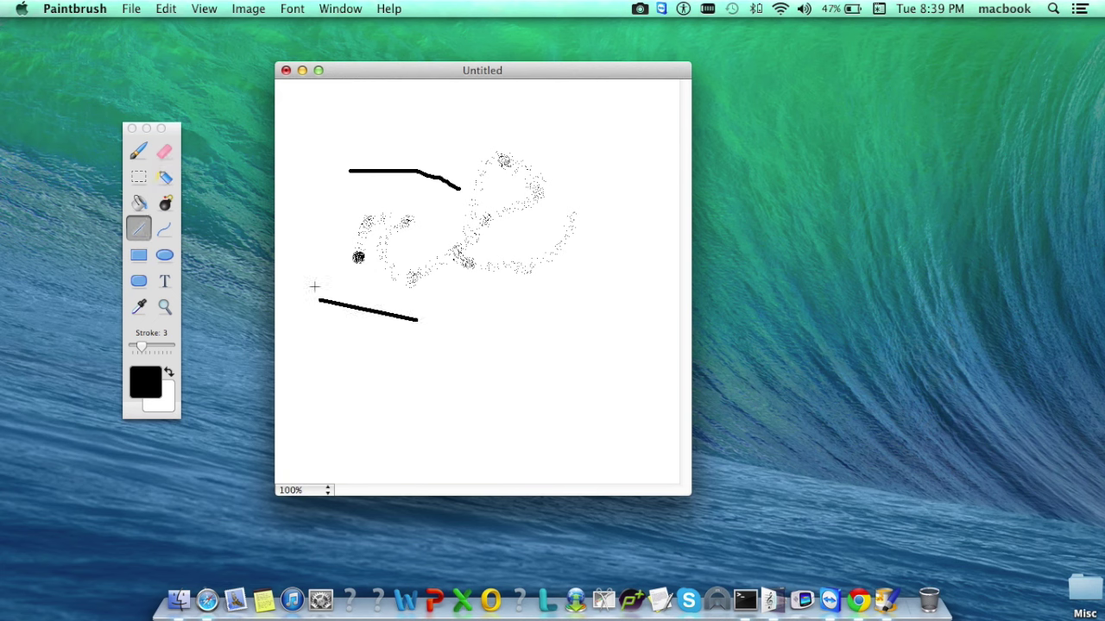
click(165, 228)
drag(399, 282, 457, 322)
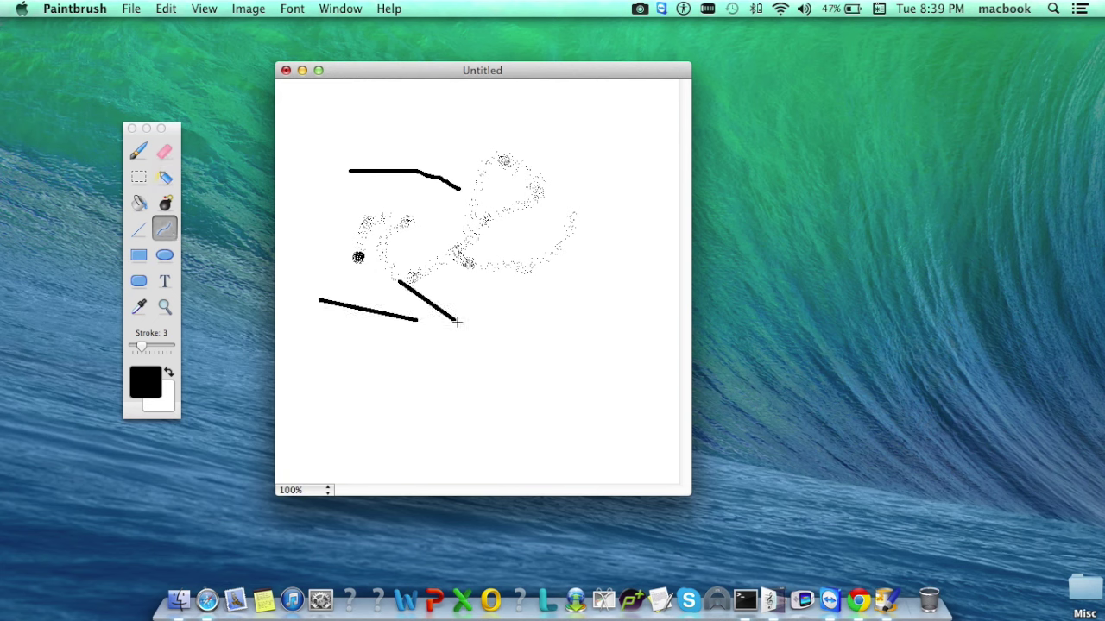
- Draw a rectangle outline across the squiggle and an ellipse near the canvas bottom
click(139, 254)
drag(382, 223, 522, 252)
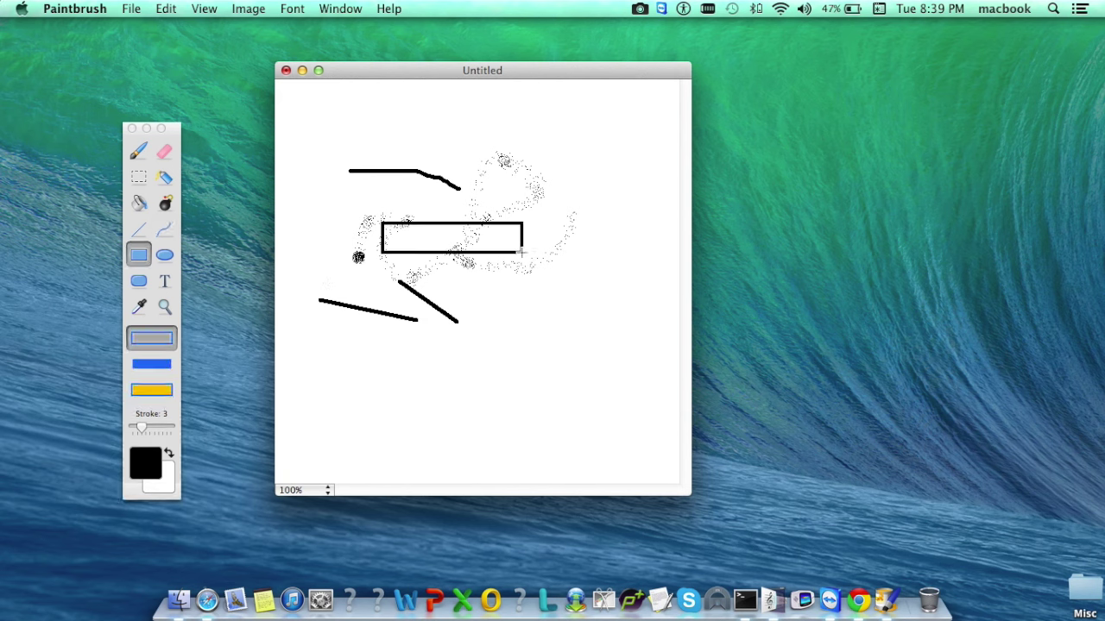
click(165, 255)
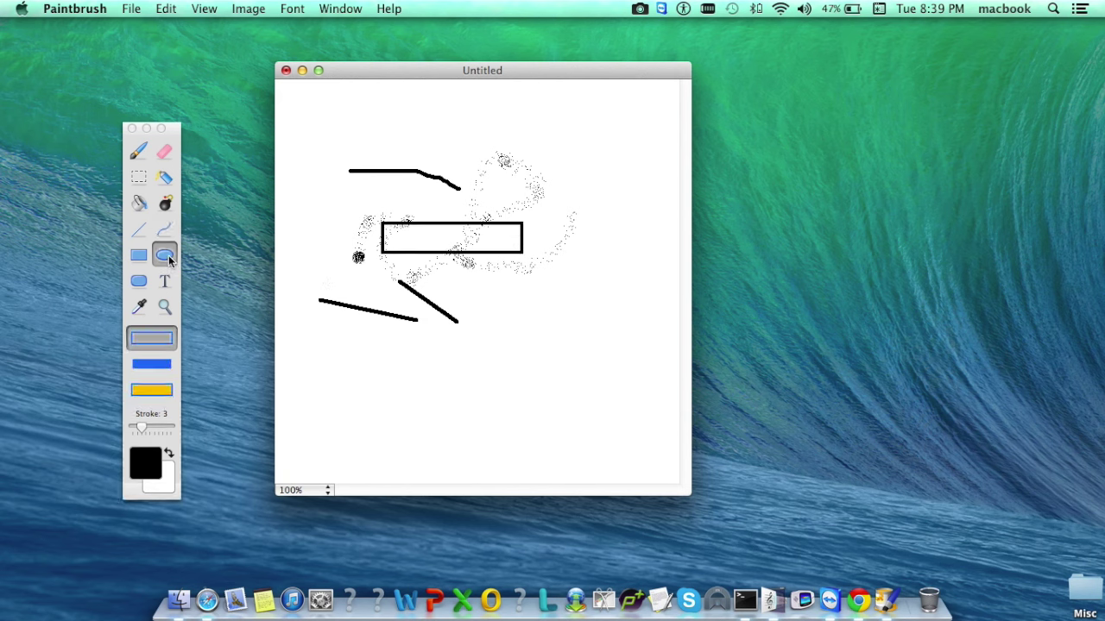
mouse_move(407, 354)
mouse_down()
mouse_move(486, 372)
mouse_move(500, 389)
mouse_up()
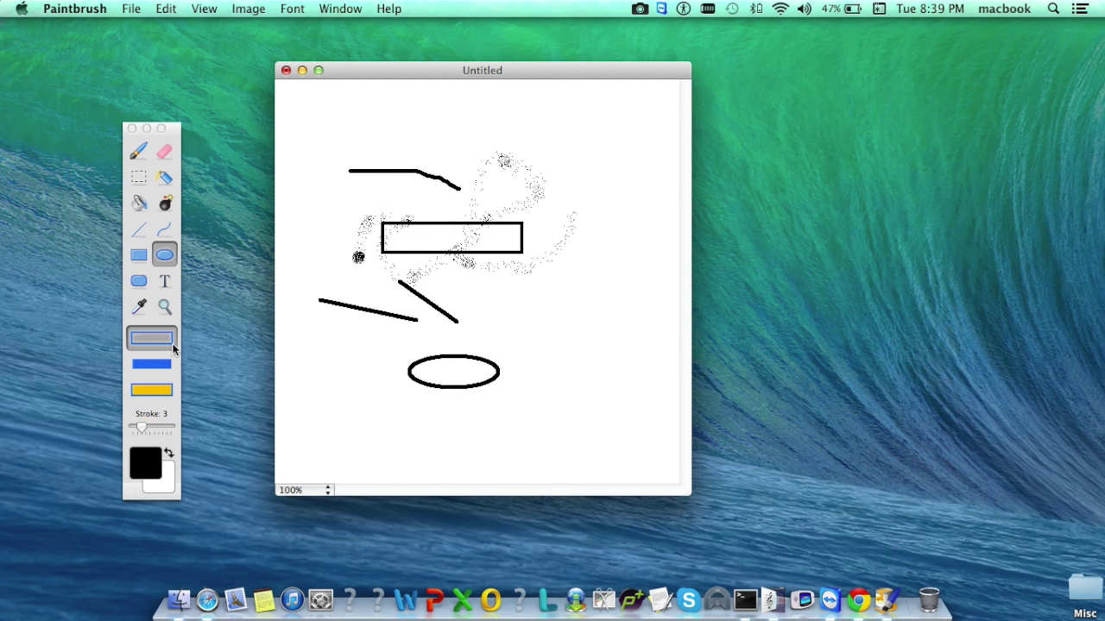
- Zoom in on the drawing to 200%, then back out to 100%
click(140, 282)
drag(142, 284, 166, 309)
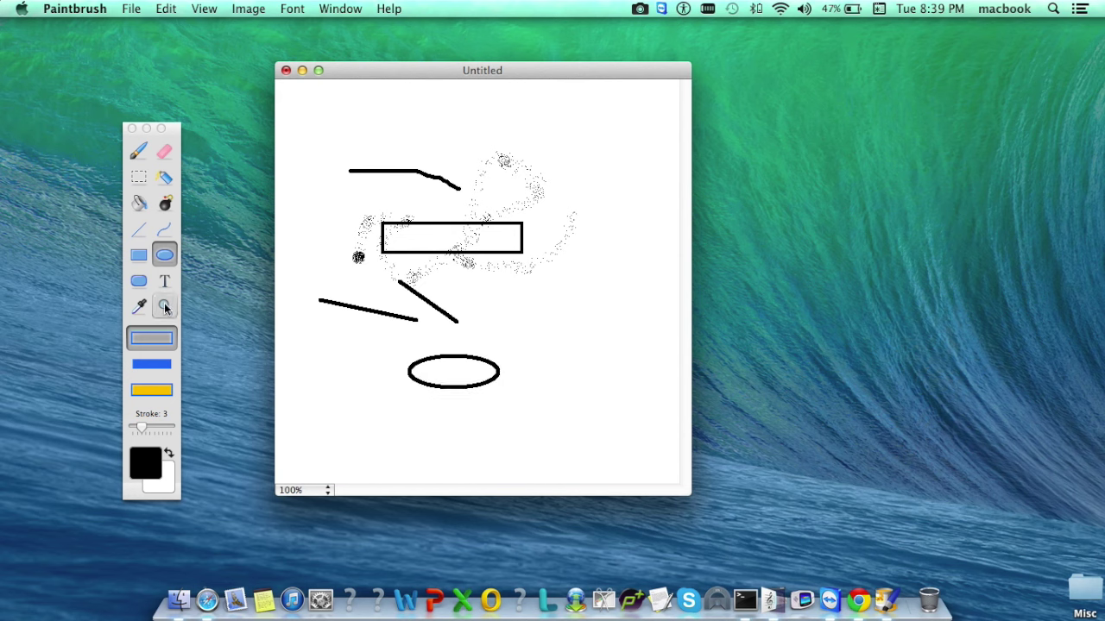
click(339, 255)
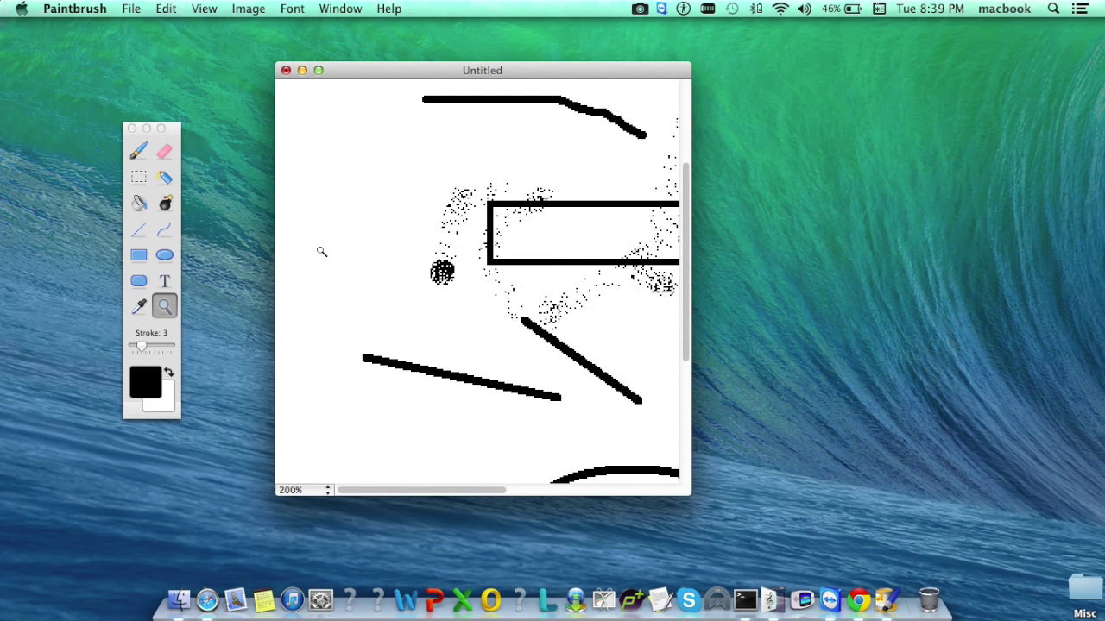
alt+click(322, 251)
- Add the text 'testing' and position it near the top of the canvas
click(164, 281)
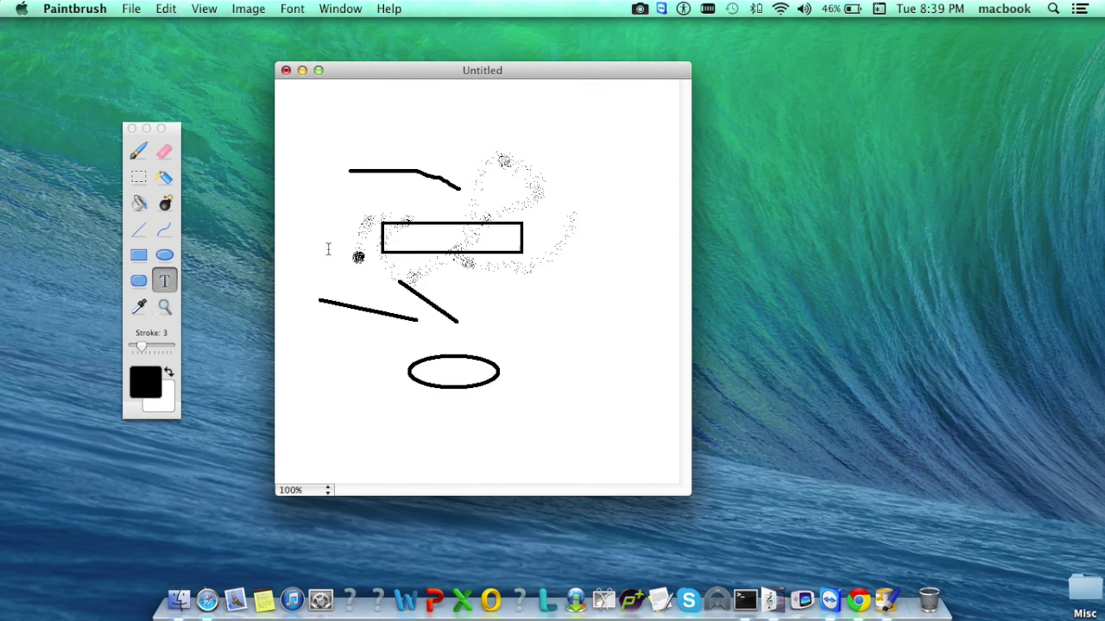
click(374, 129)
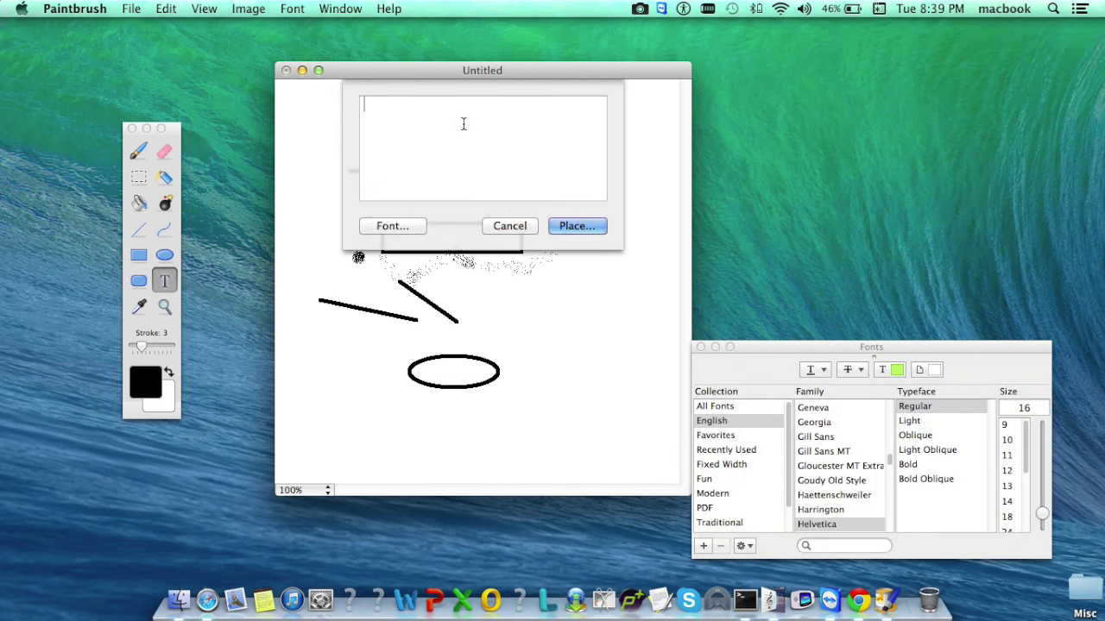
text(testing)
click(574, 226)
drag(488, 151, 451, 143)
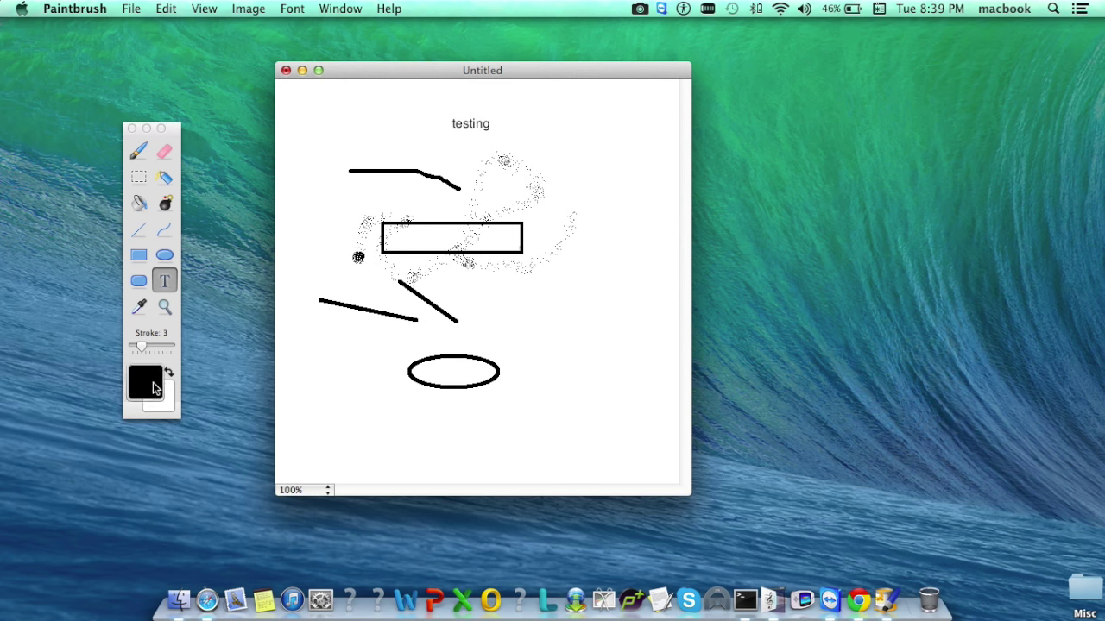
click(152, 386)
- Choose Blueberry as the paint colour and brush a short stroke right of the black lines
click(111, 387)
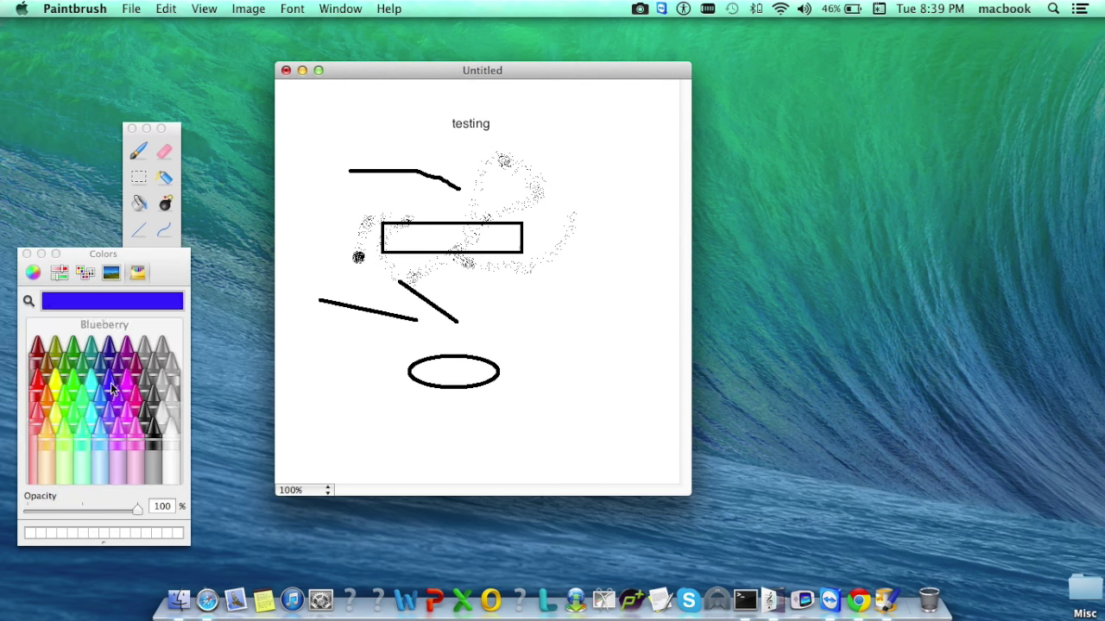
click(138, 151)
drag(497, 300, 553, 321)
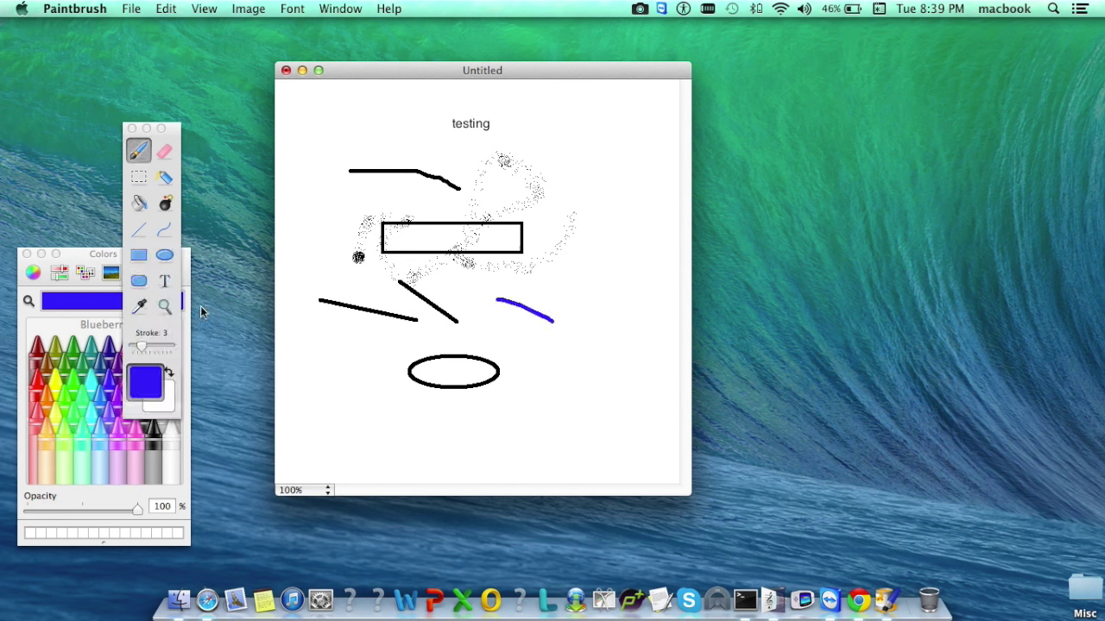
click(26, 254)
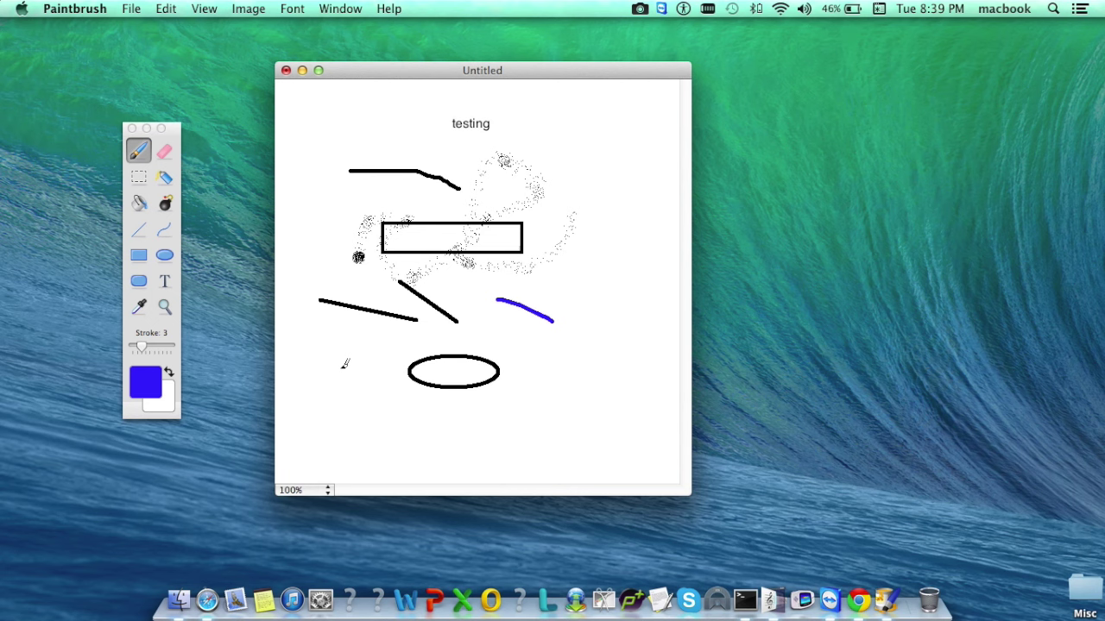
click(131, 9)
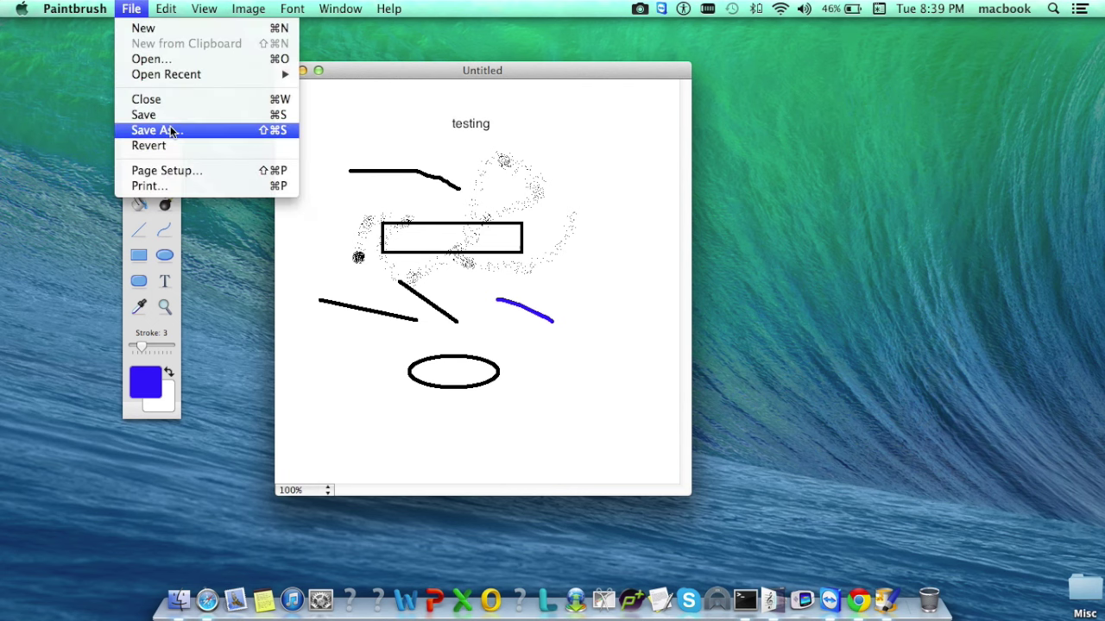
click(328, 197)
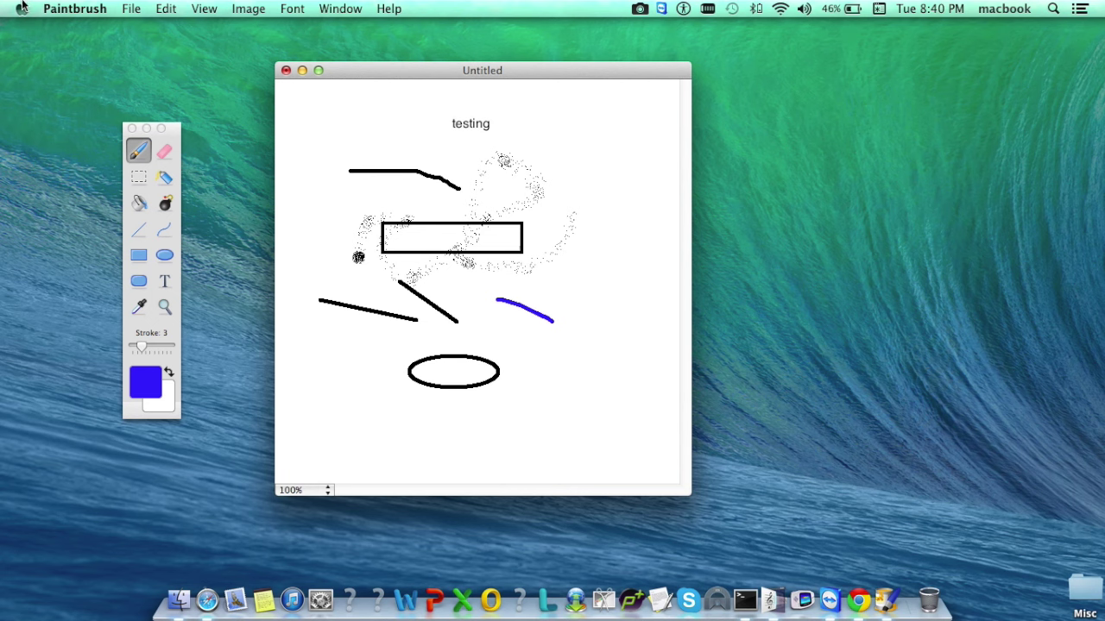
- Open Snapshot - 2.png from the Pictures folder via File > Open
click(134, 11)
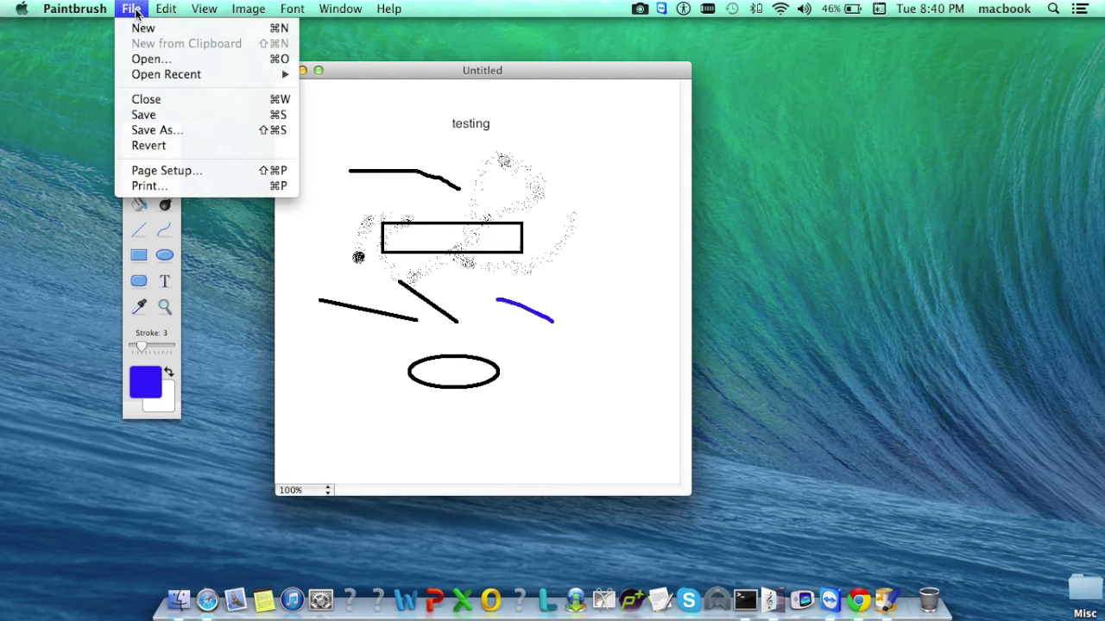
click(145, 60)
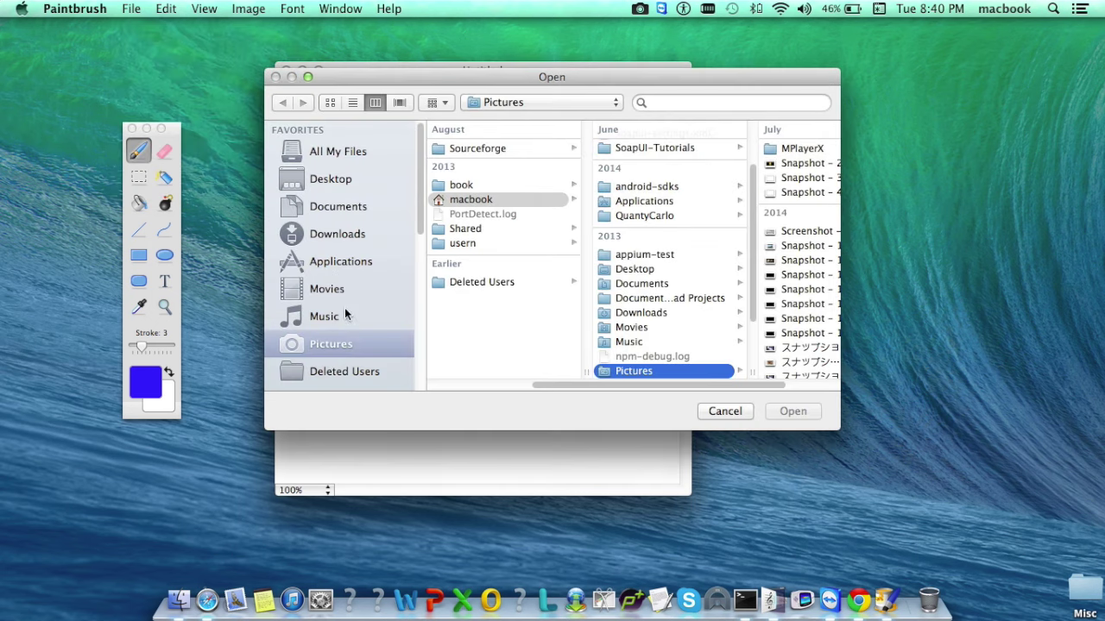
double_click(790, 163)
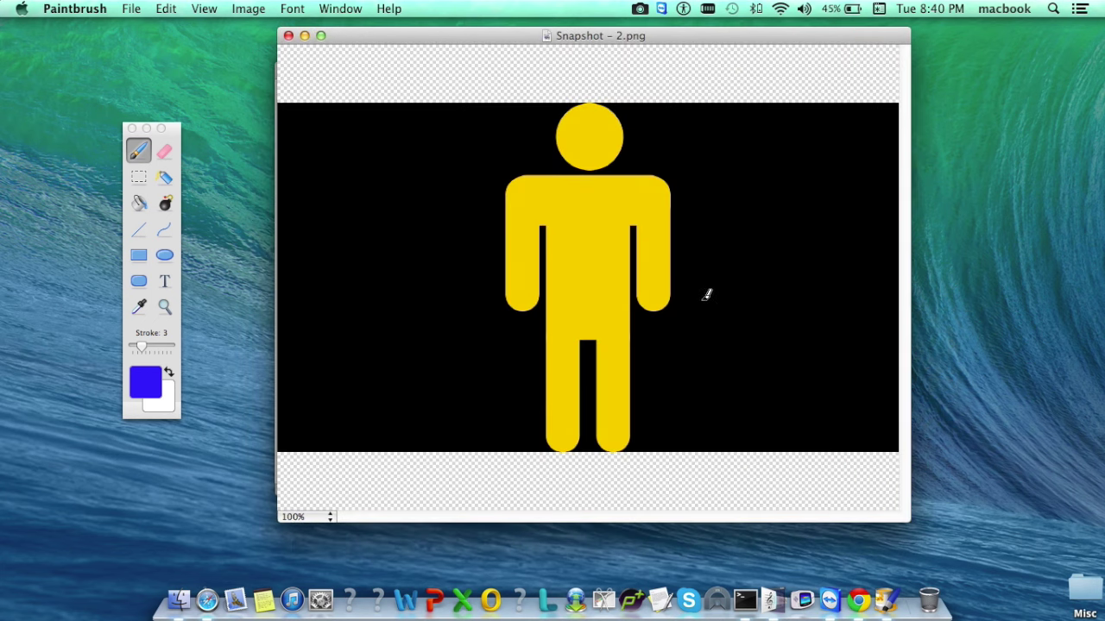
drag(503, 35, 433, 36)
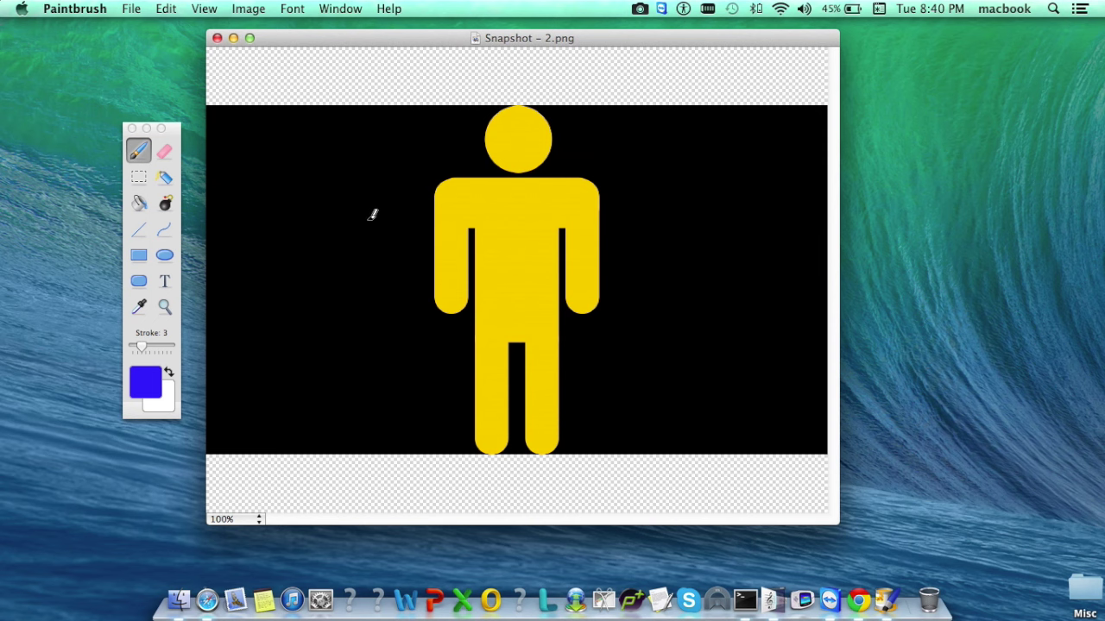
click(249, 10)
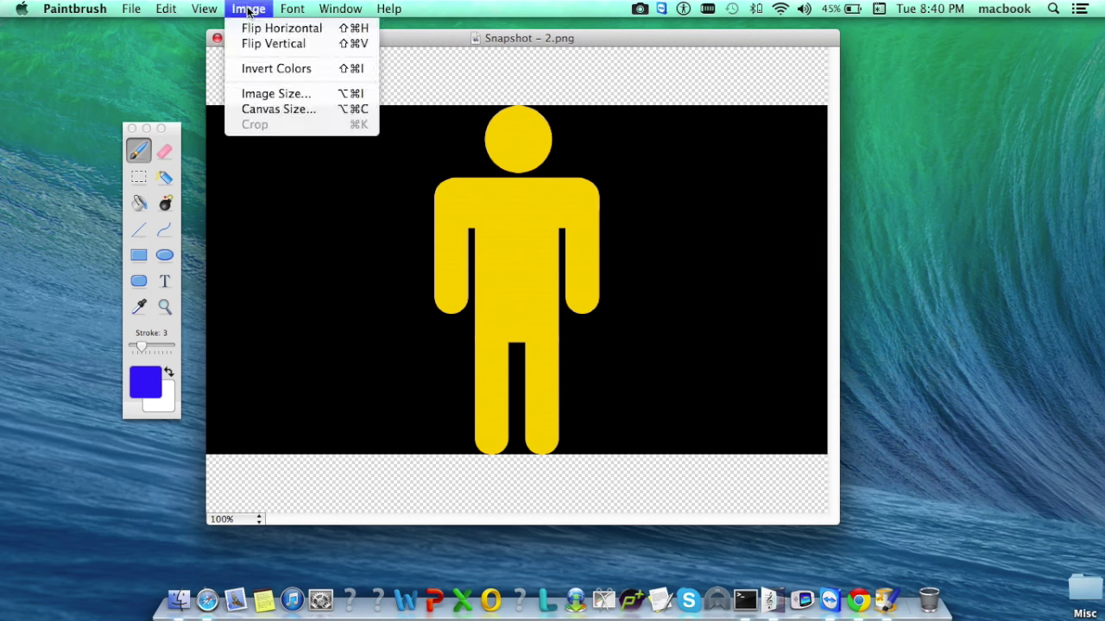
click(263, 96)
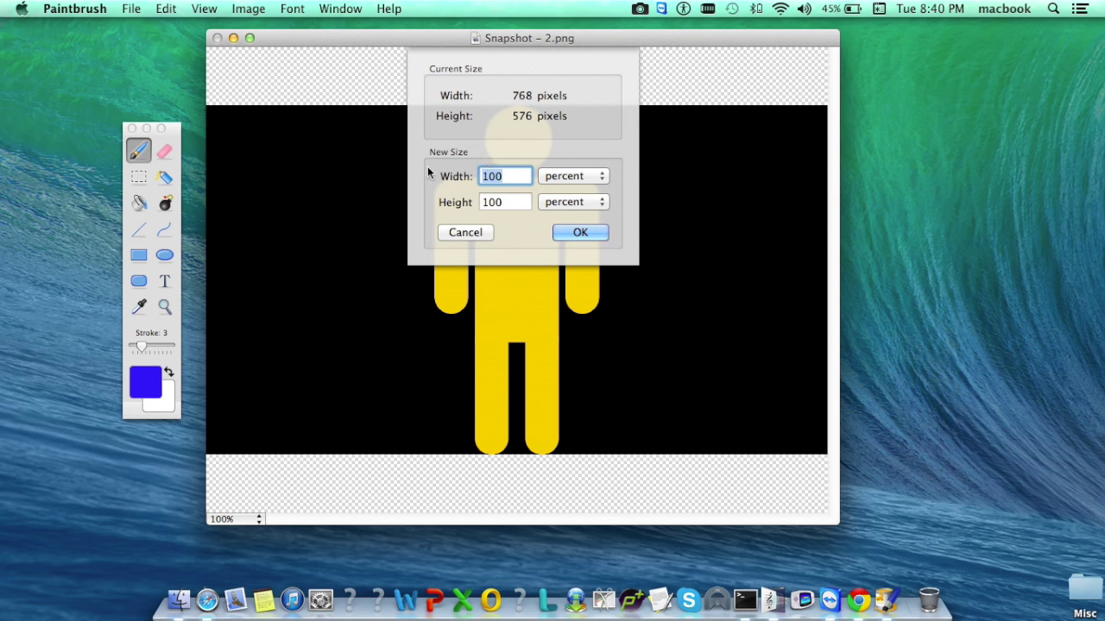
click(460, 233)
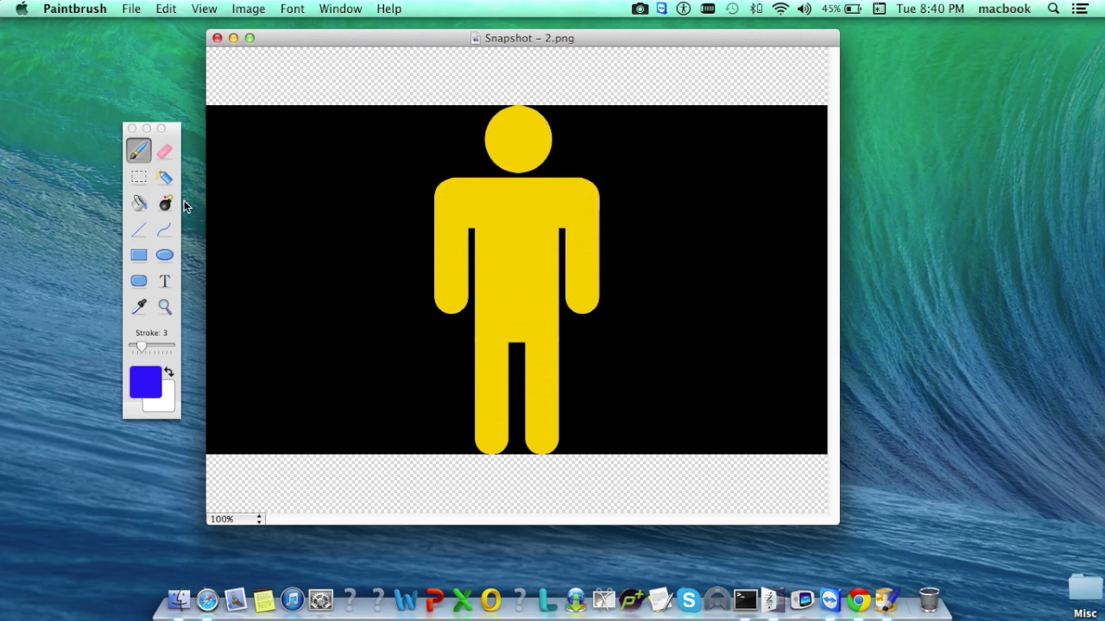
click(165, 281)
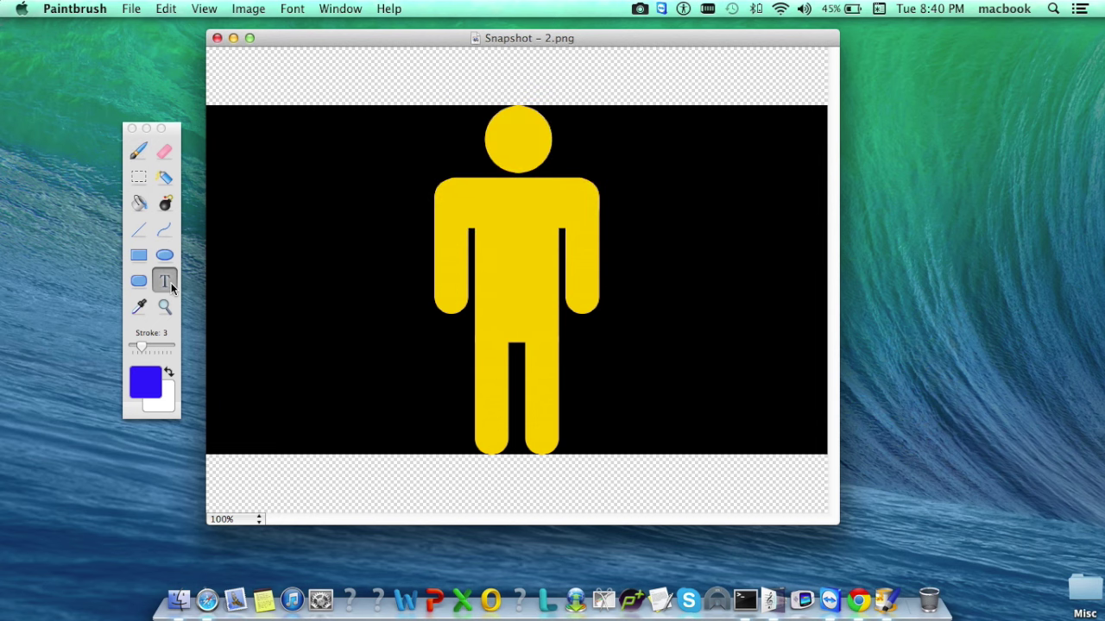
- Place the blue text 'testing' at the upper left of the figure image
click(257, 164)
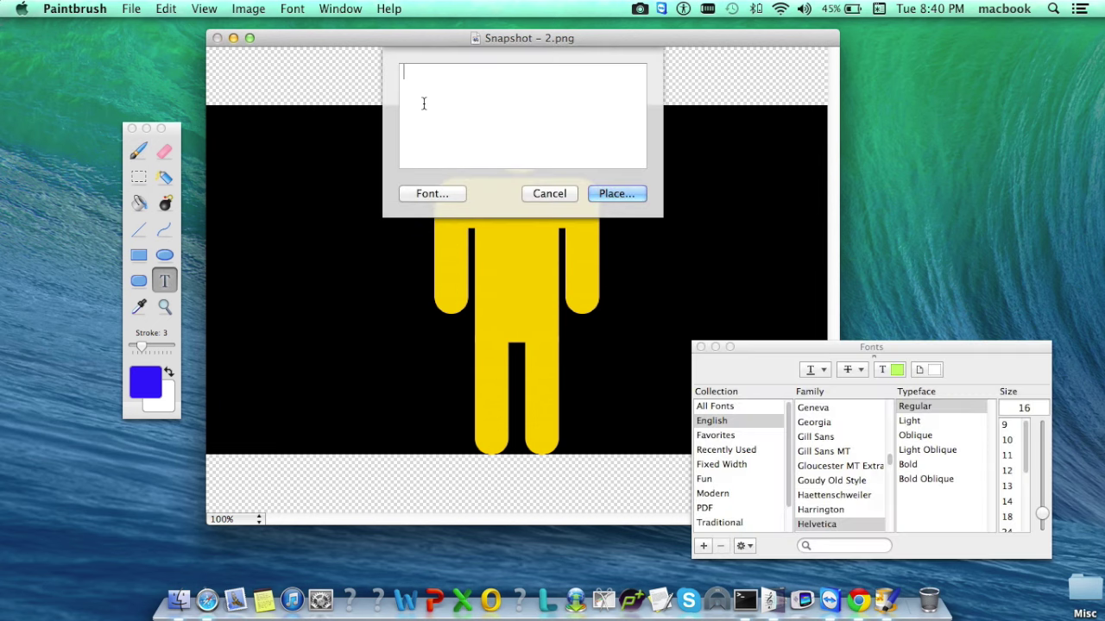
text(testing)
click(604, 194)
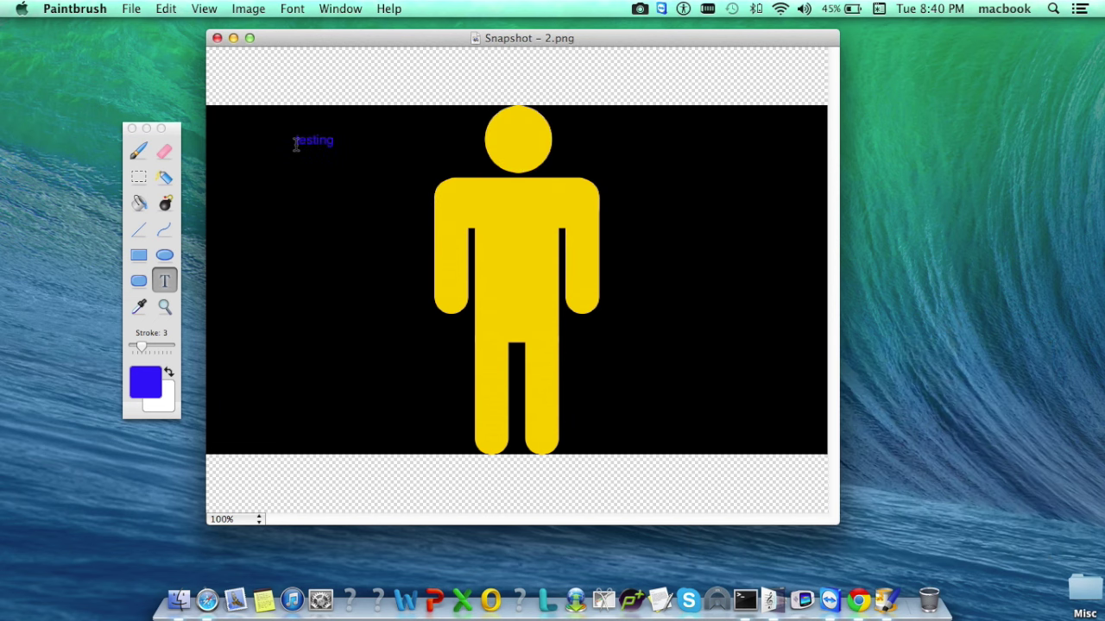